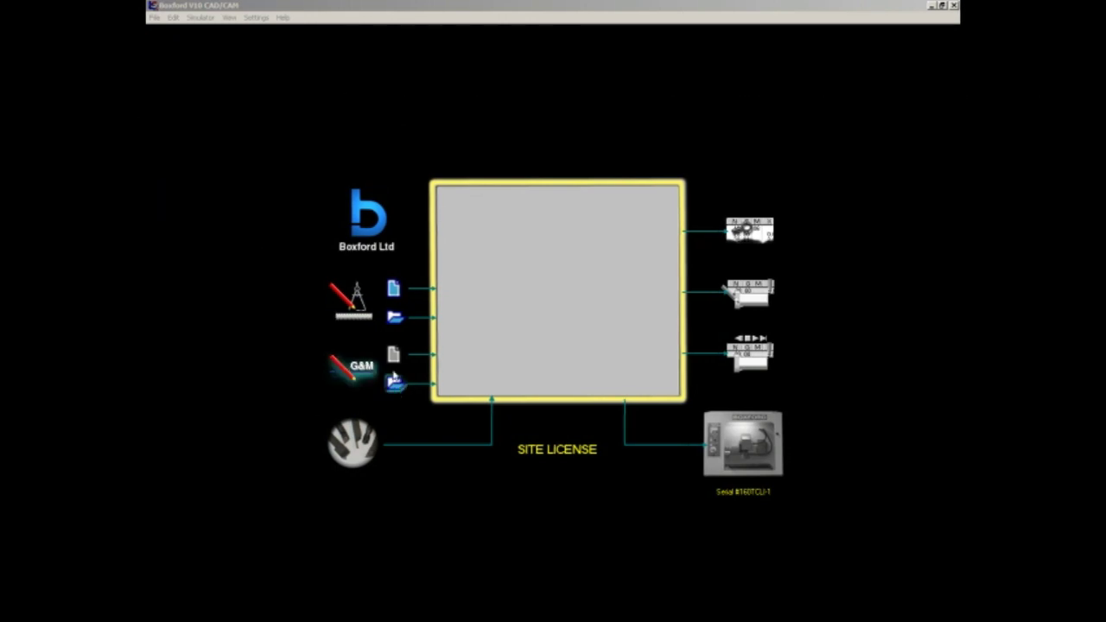
Start a new lathe drawing with a 25 mm diameter, 50 mm long billet
click(393, 288)
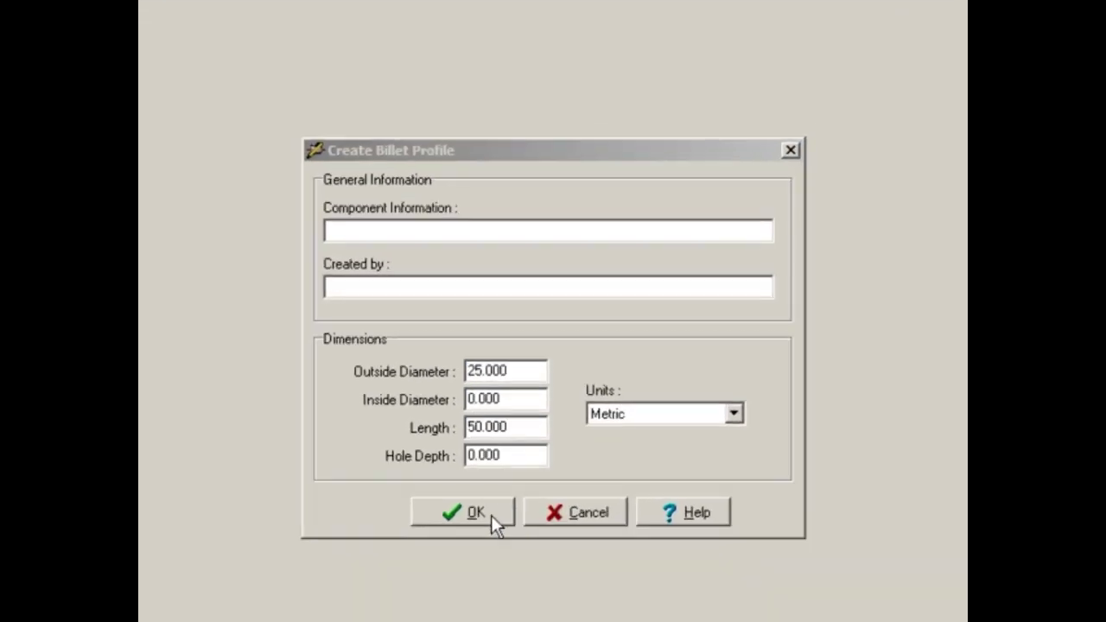
click(488, 529)
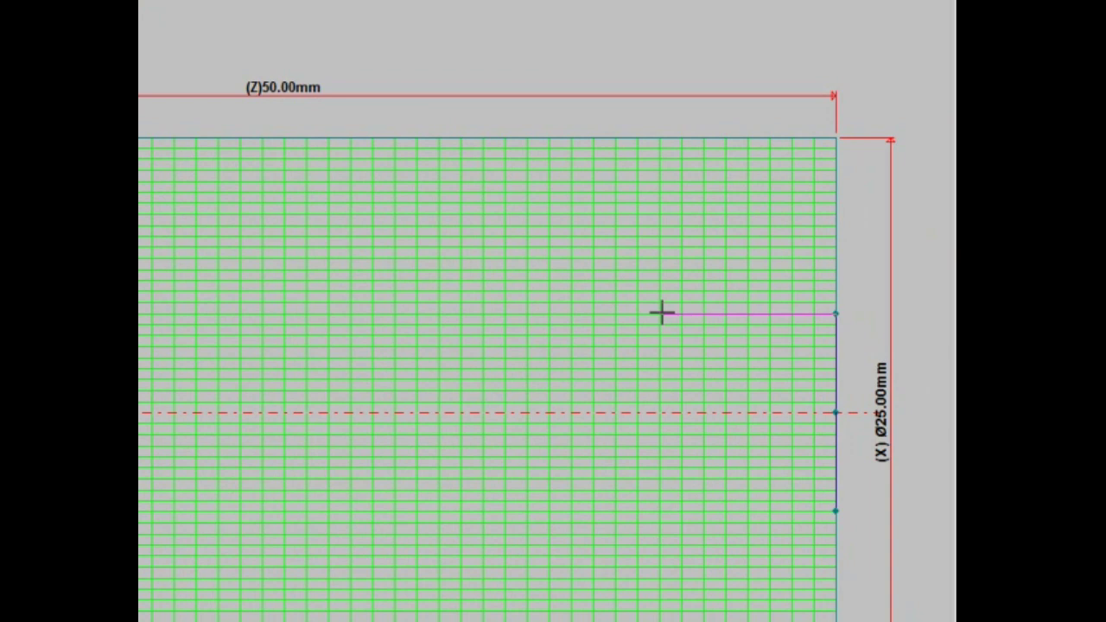
Draw the profile's smallest, middle and largest diameter steps, closing down to the centreline
click(662, 313)
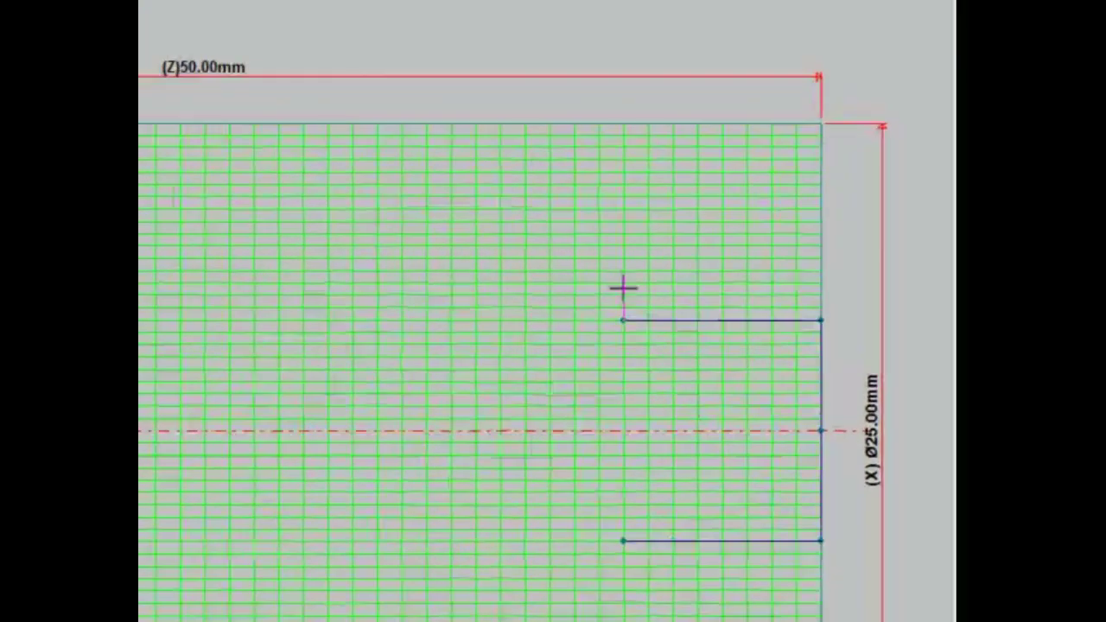
click(589, 242)
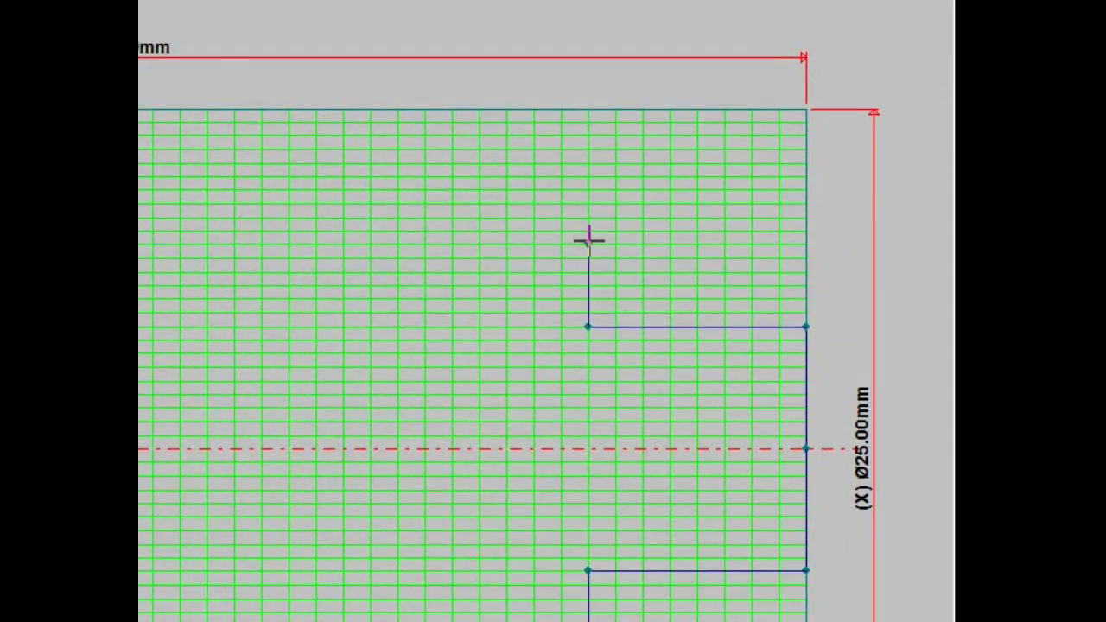
click(399, 246)
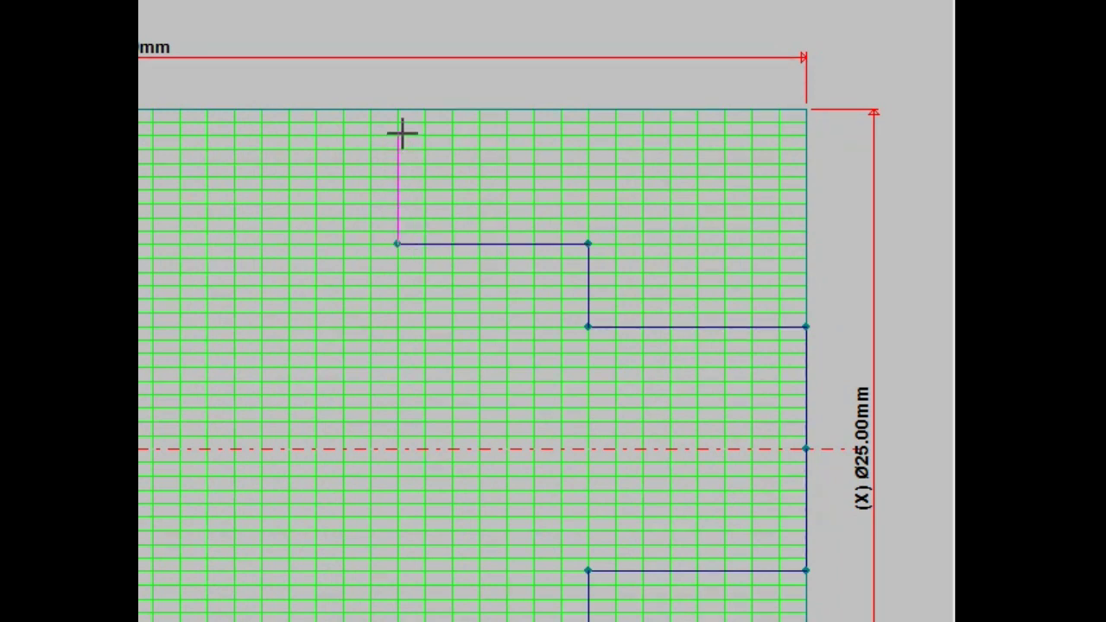
click(882, 402)
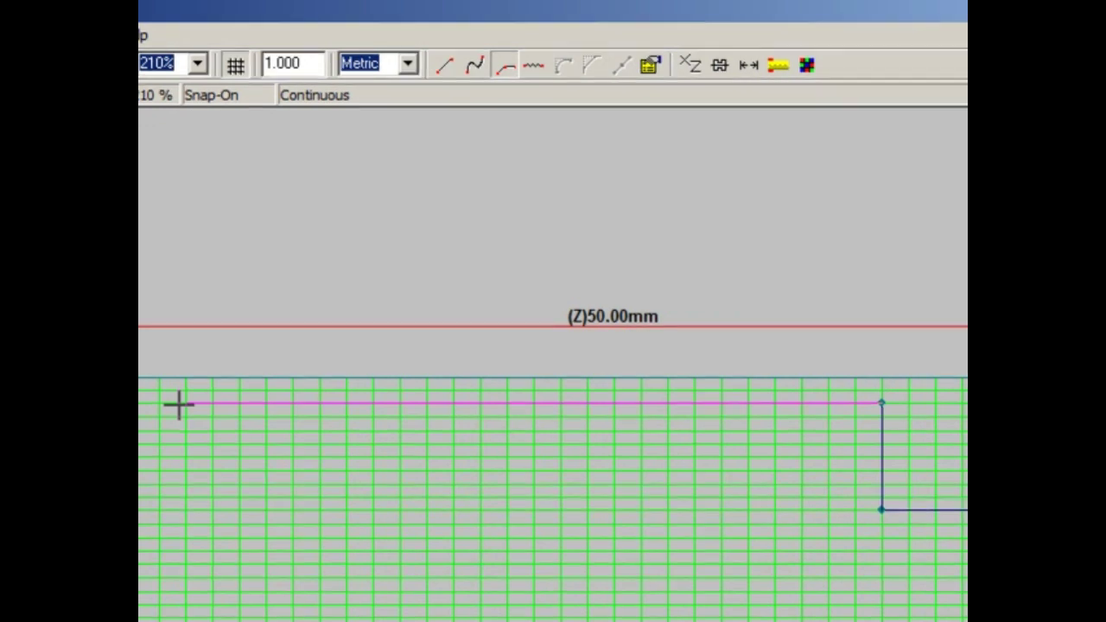
click(383, 216)
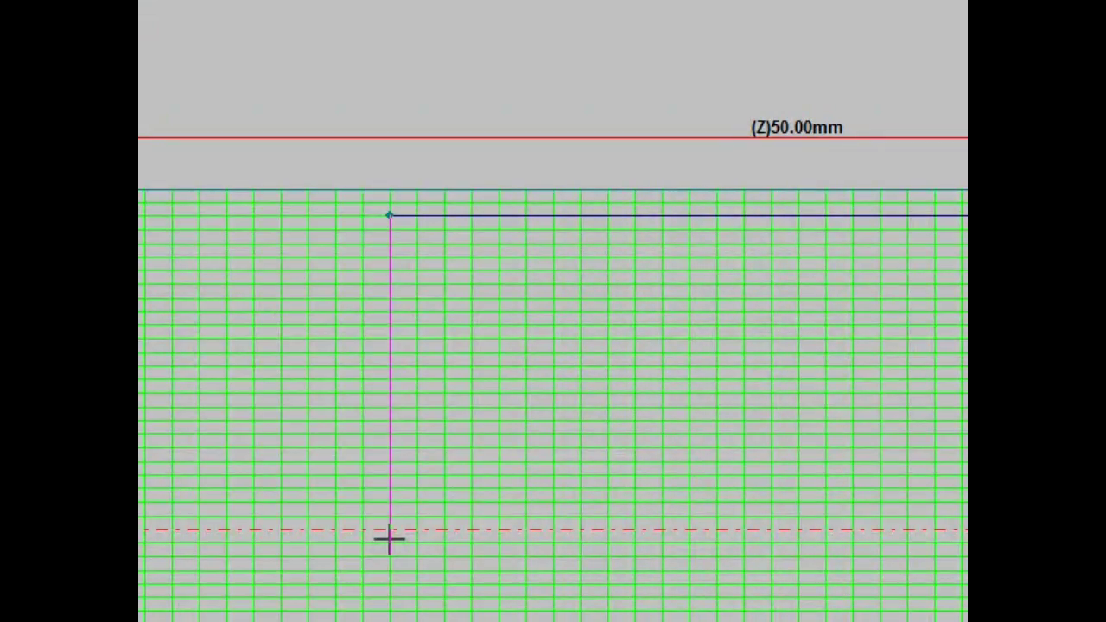
click(389, 539)
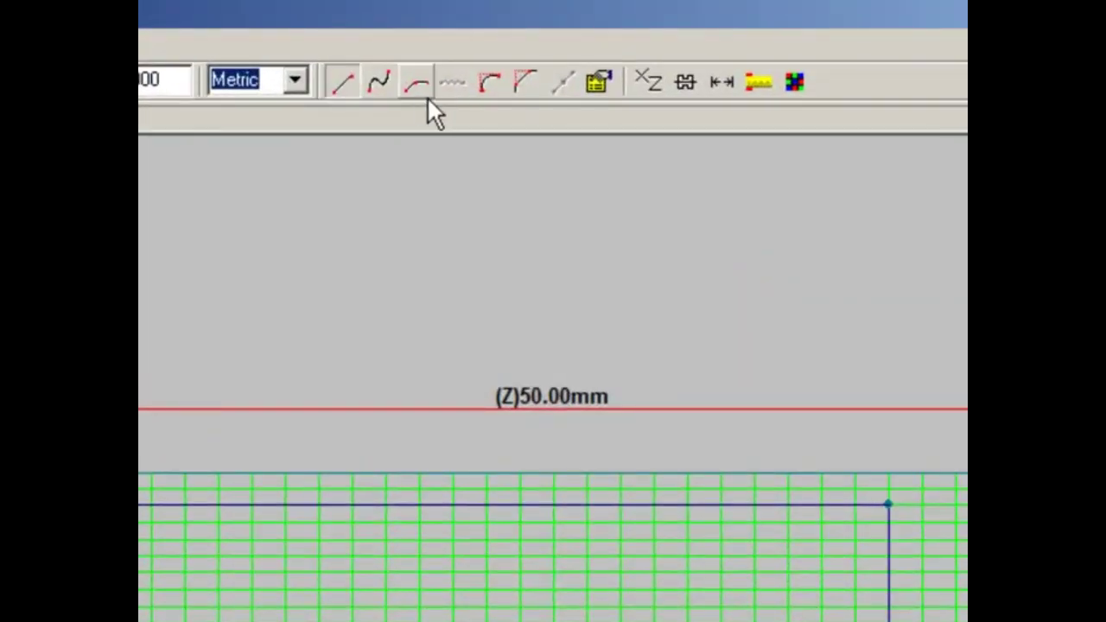
Chamfer the right-end corner at 2 mm and the largest diameter's shoulder corner at 1 mm
click(524, 84)
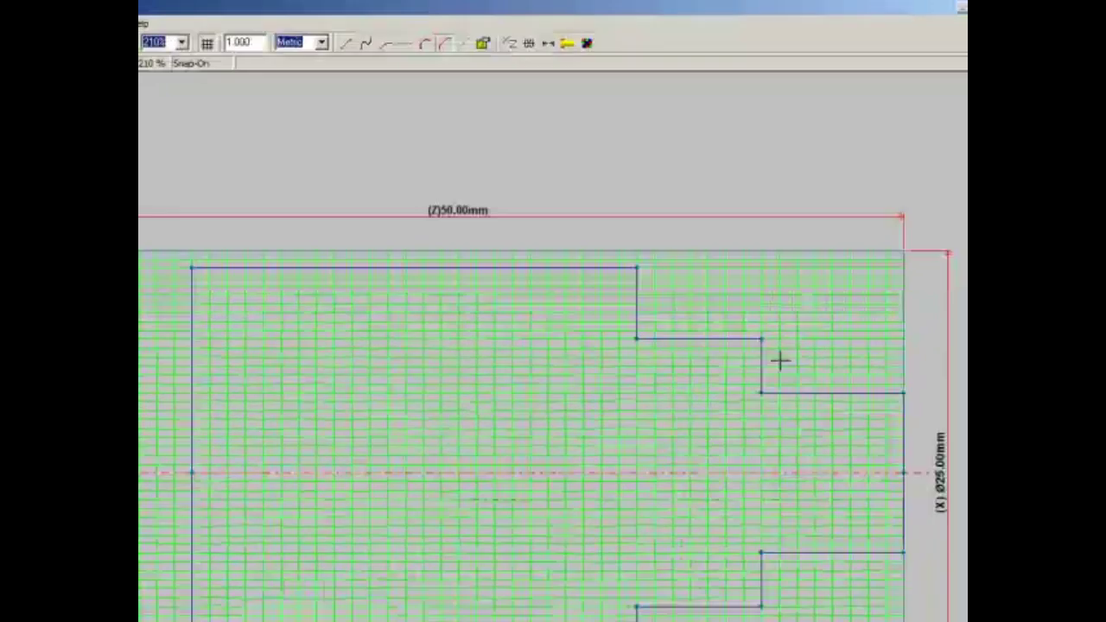
click(885, 295)
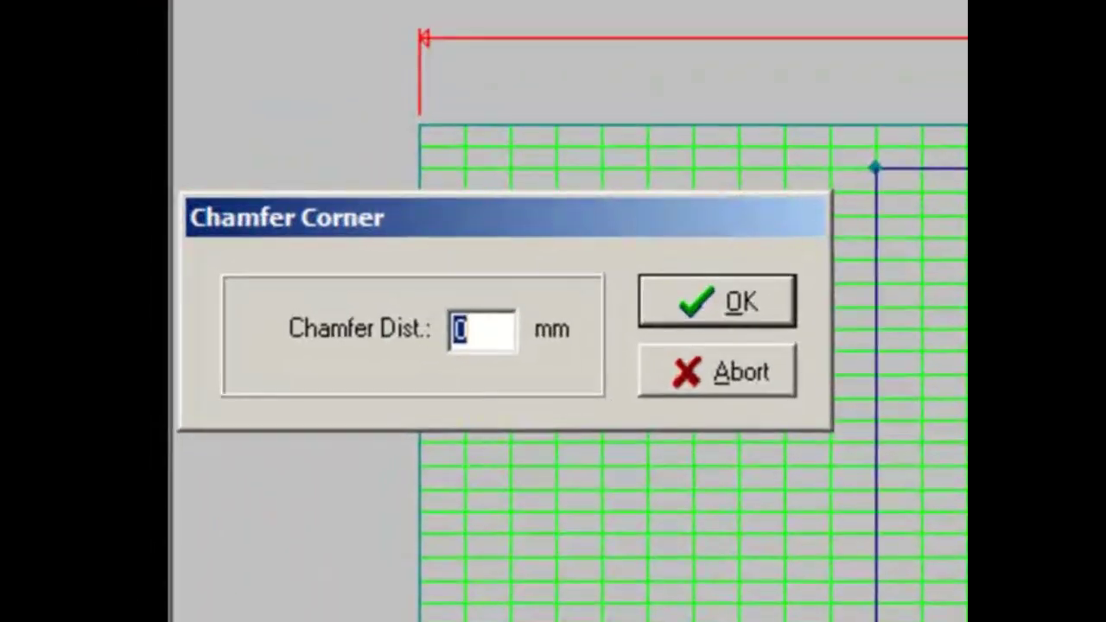
text(2)
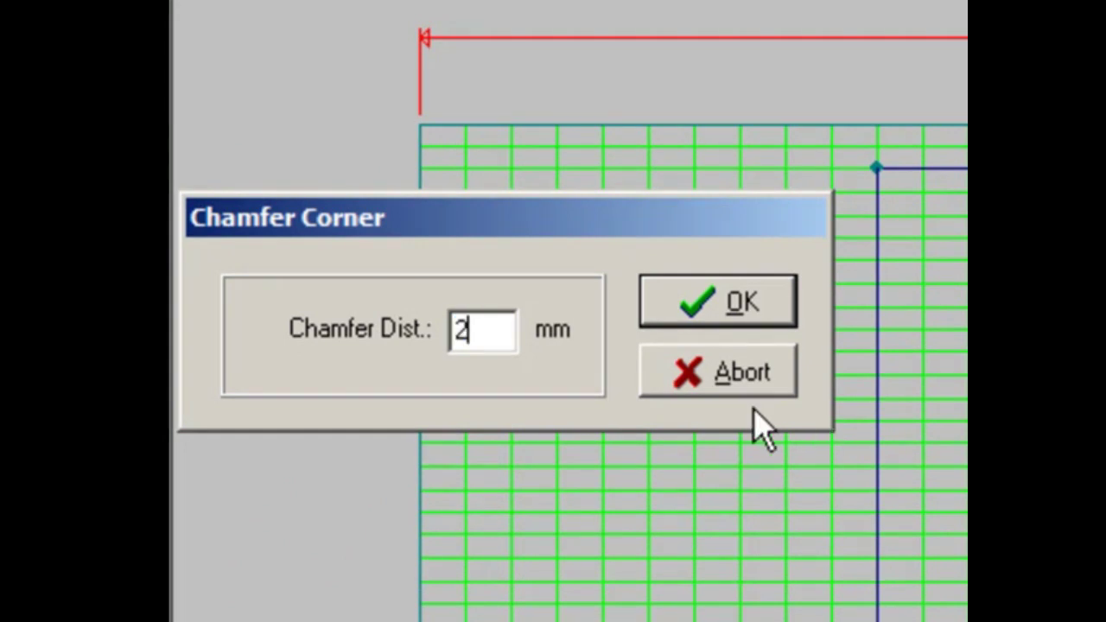
click(747, 304)
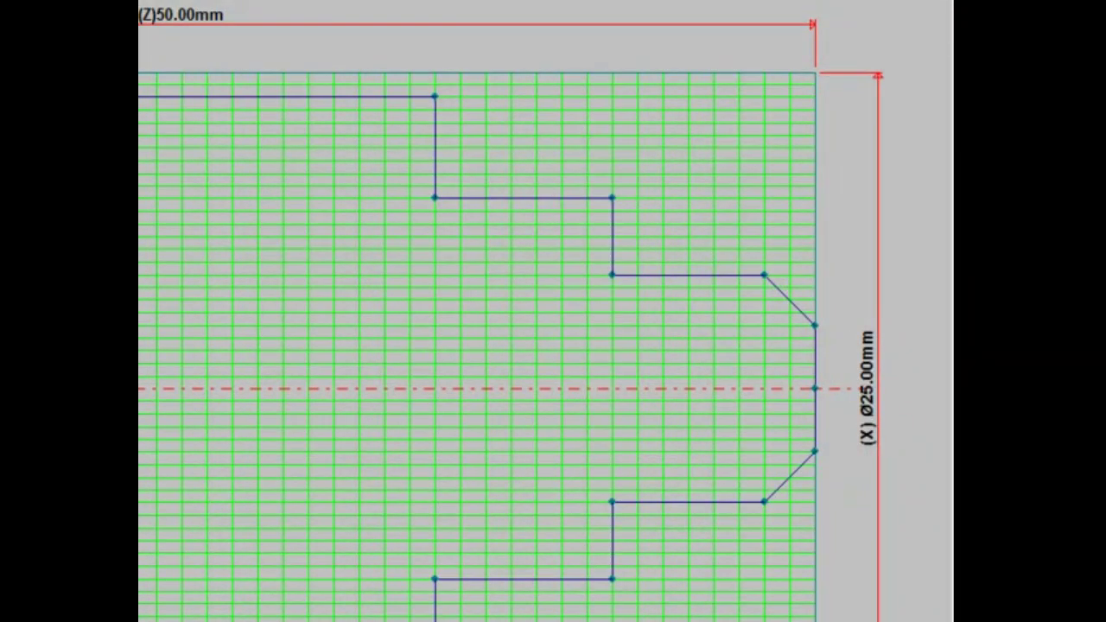
click(802, 250)
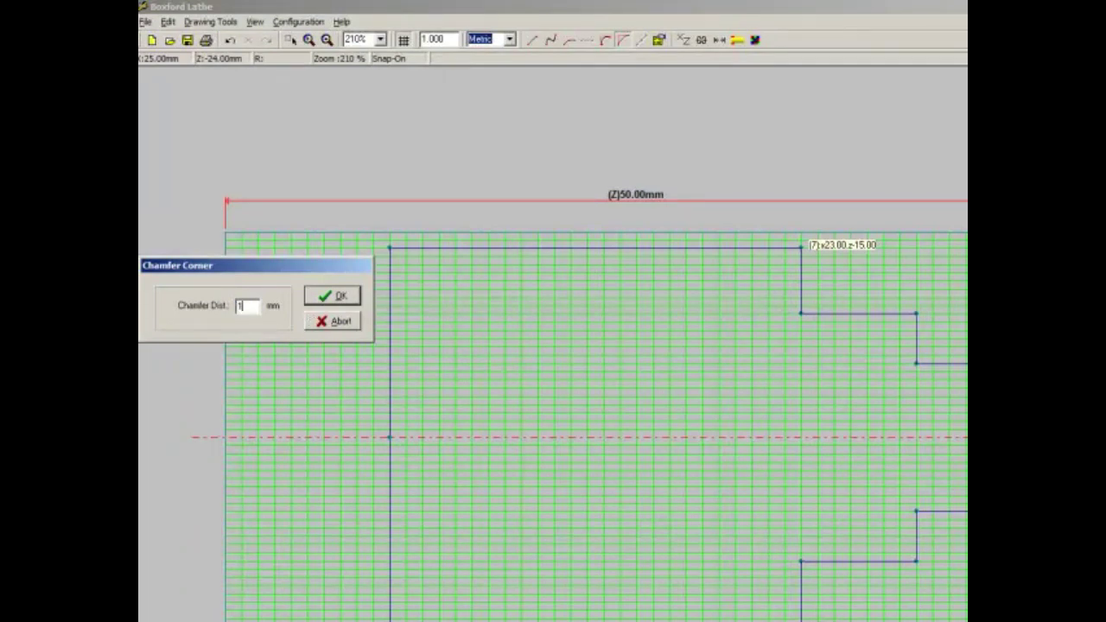
click(332, 296)
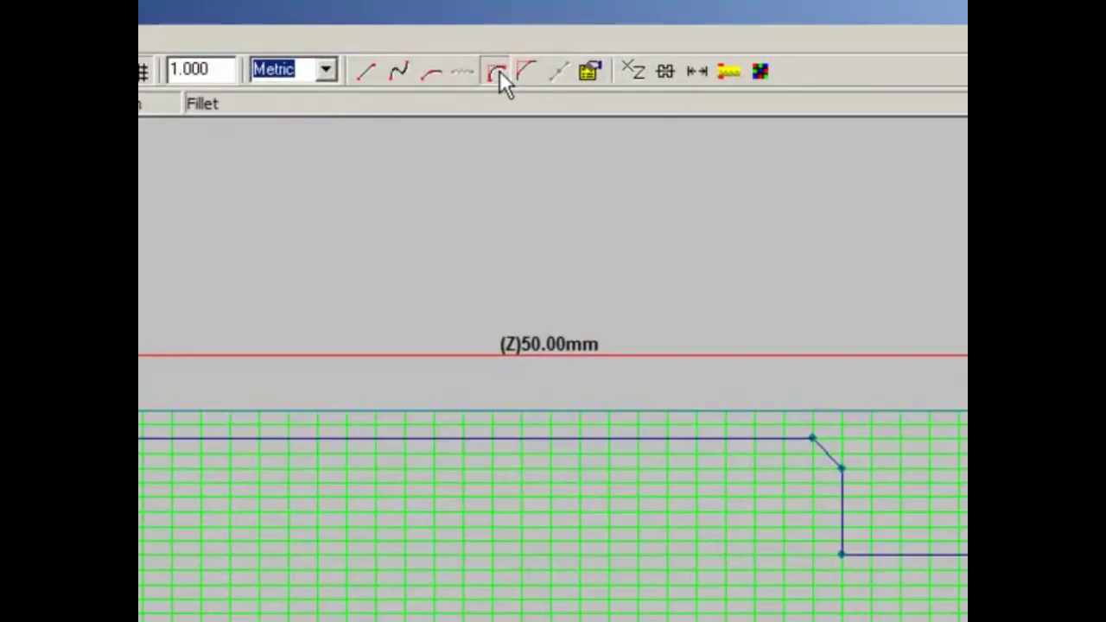
Fillet the middle diameter's outer corner and the inner shoulder corner with 2 mm radius
click(500, 70)
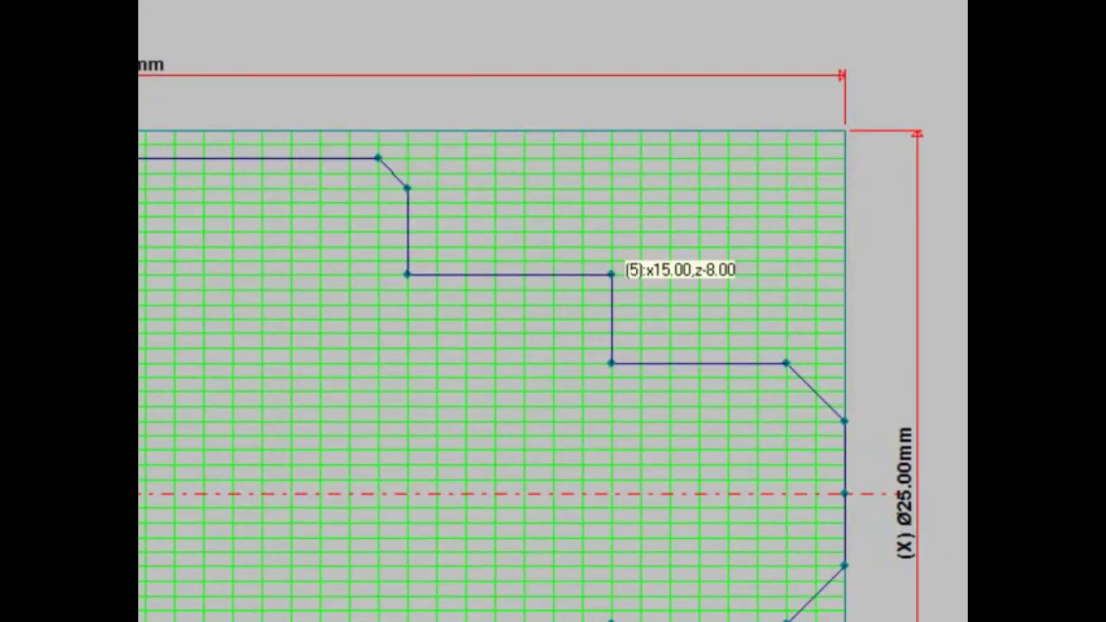
click(612, 275)
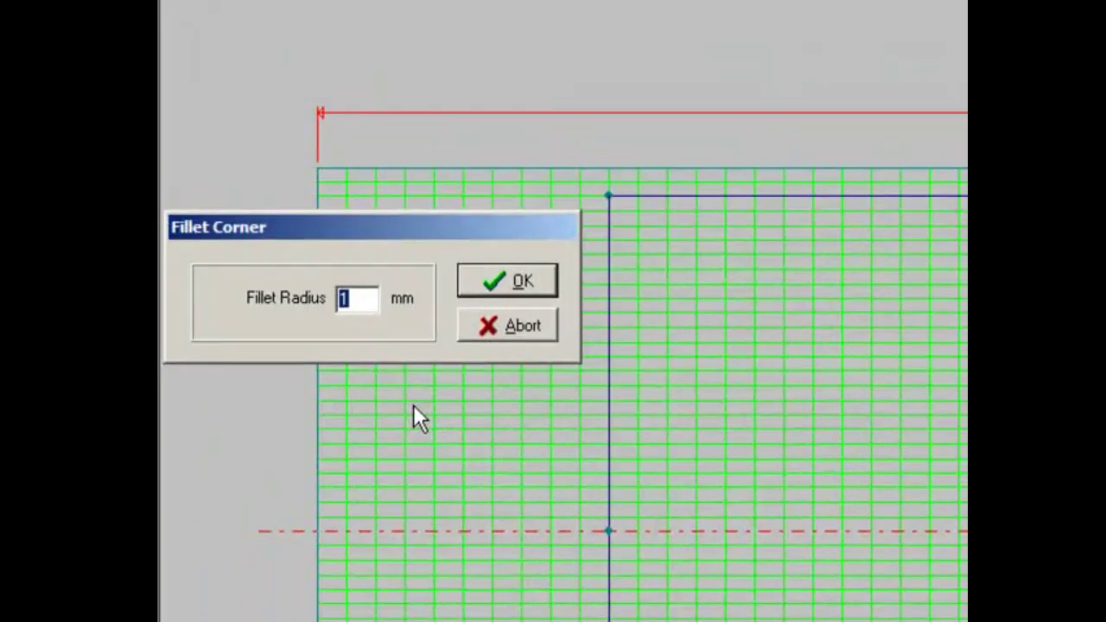
text(2)
click(299, 240)
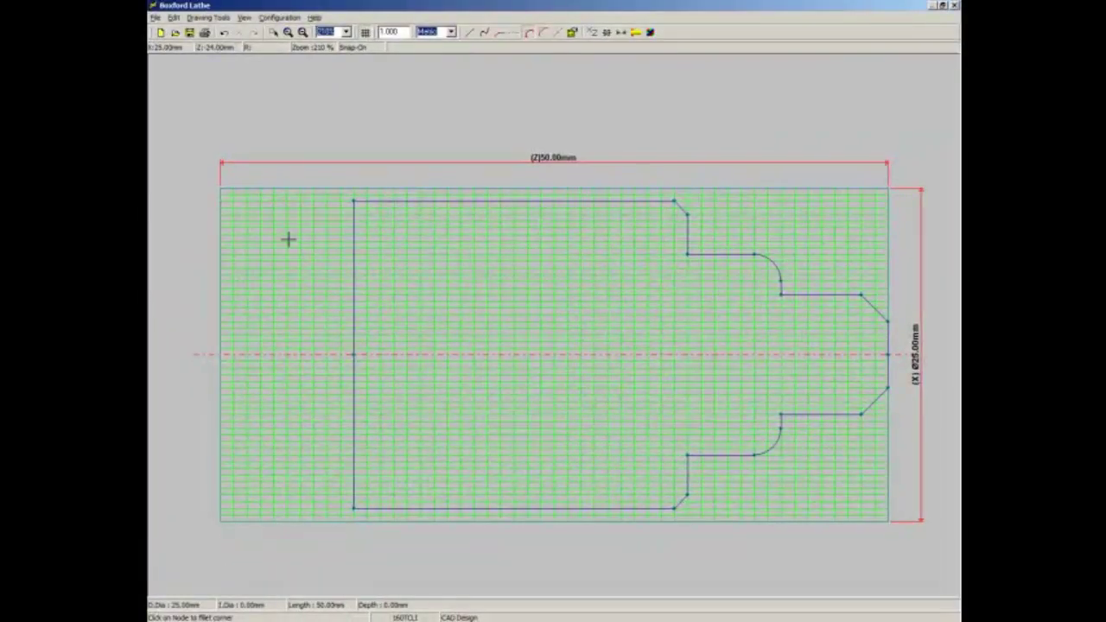
click(686, 255)
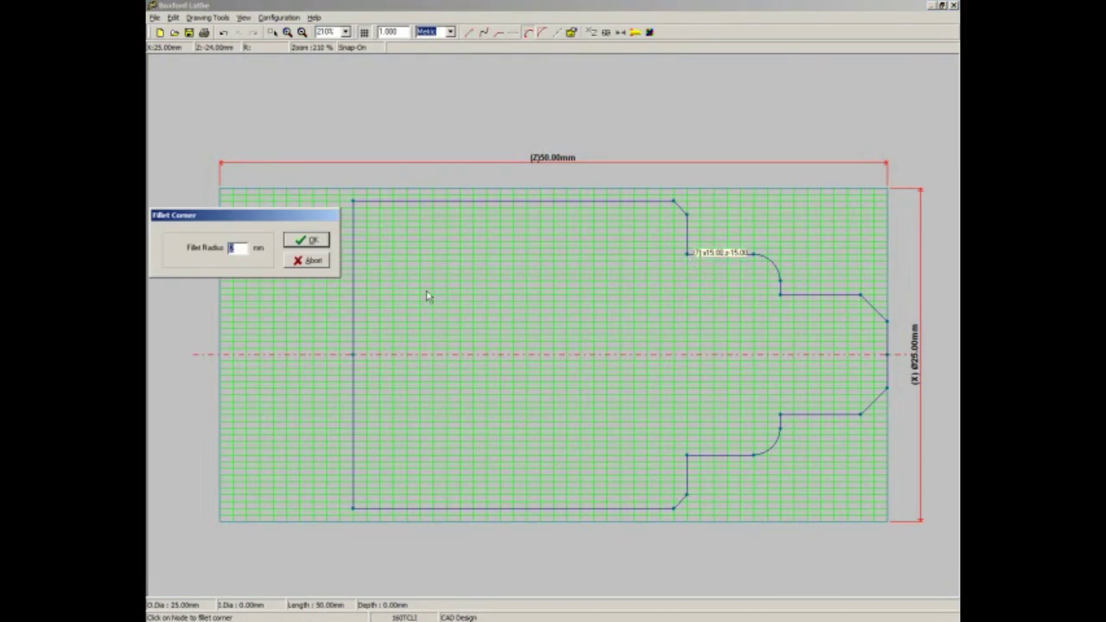
click(299, 241)
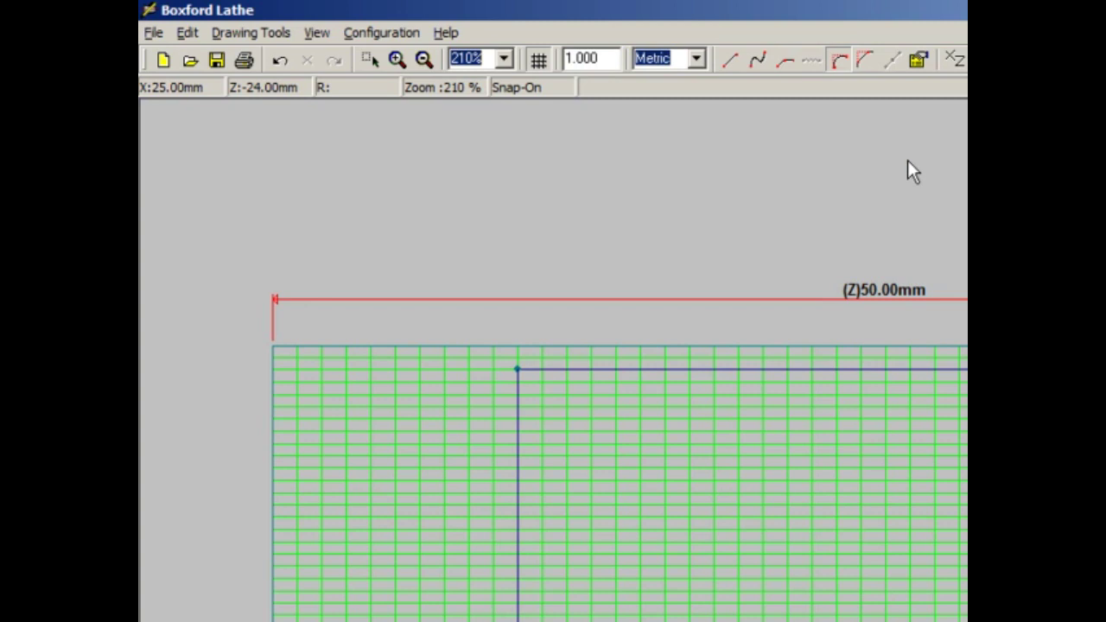
Start Save As and browse to WorkDisk (E:) > Boxford > Training
click(153, 32)
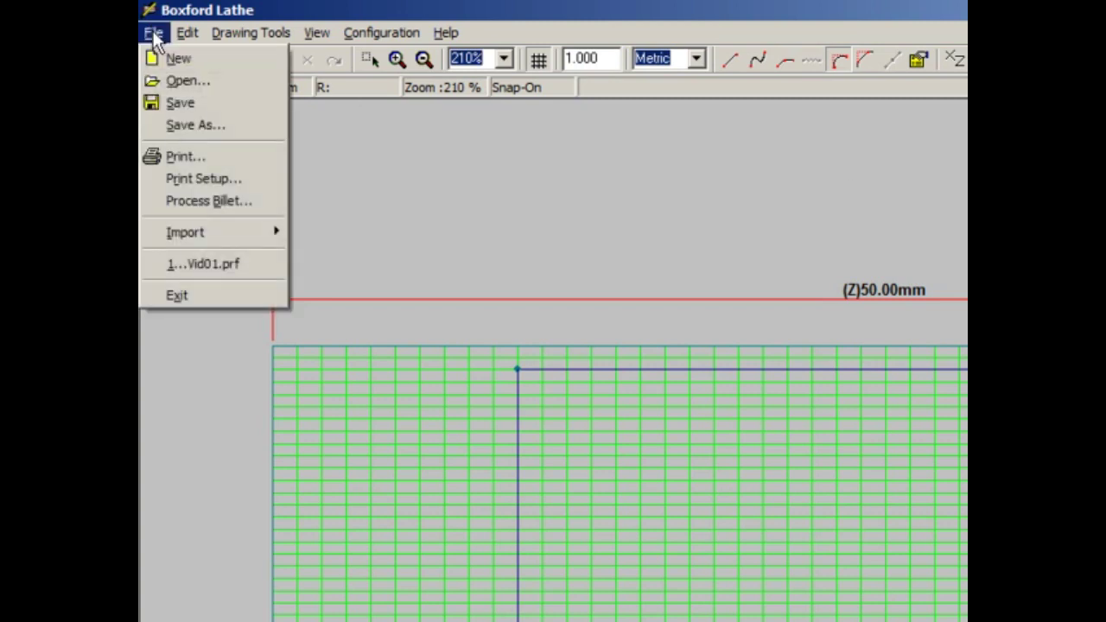
click(194, 108)
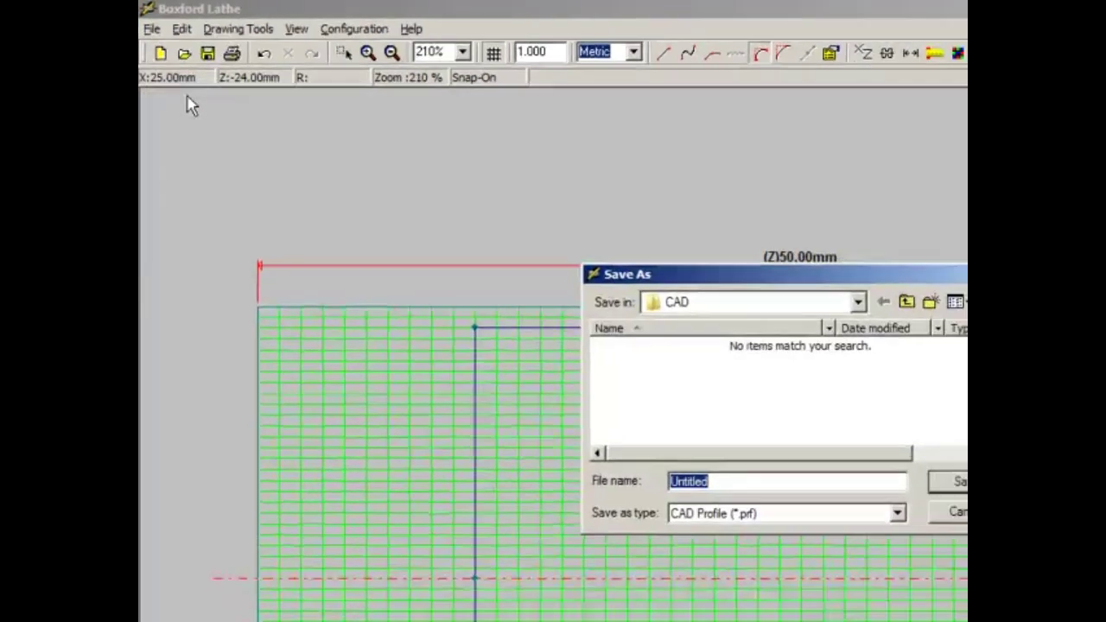
click(814, 285)
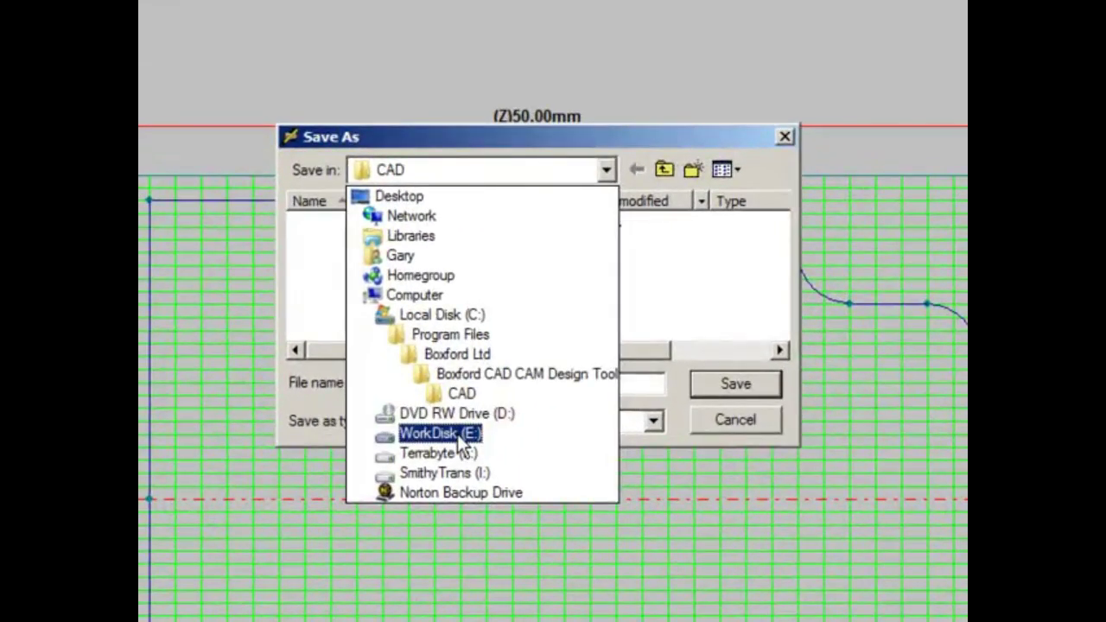
click(458, 434)
click(345, 224)
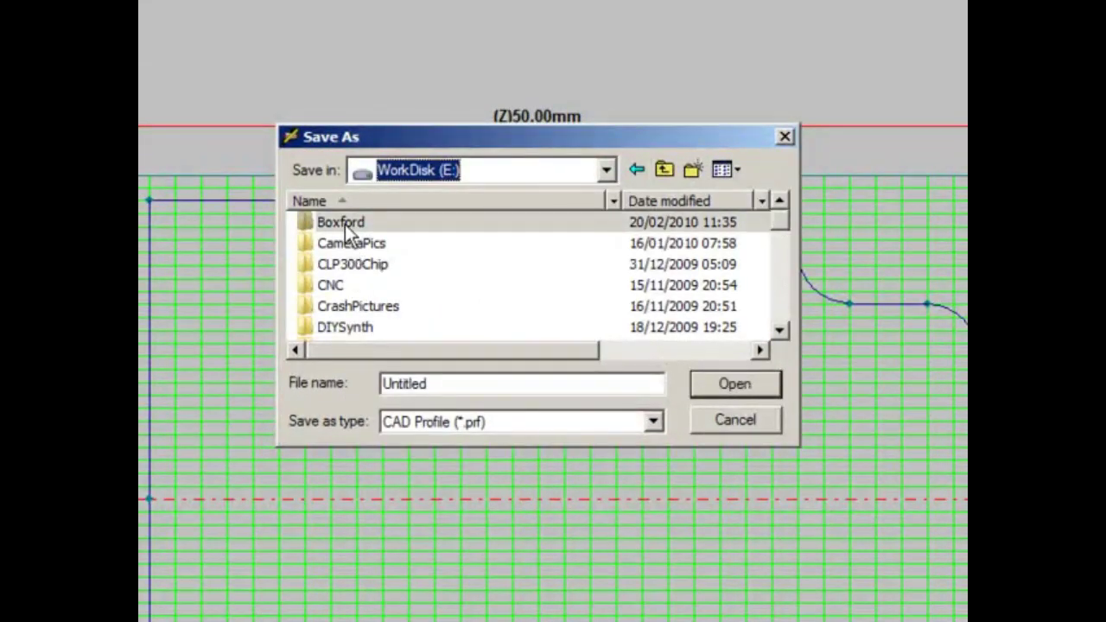
double_click(345, 224)
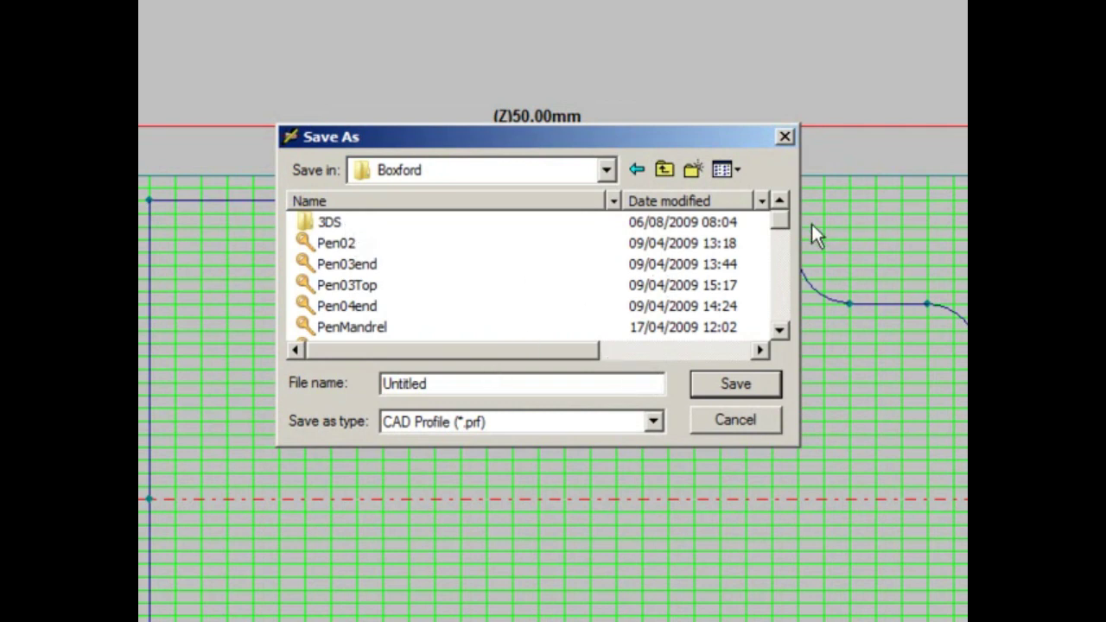
drag(782, 222, 780, 321)
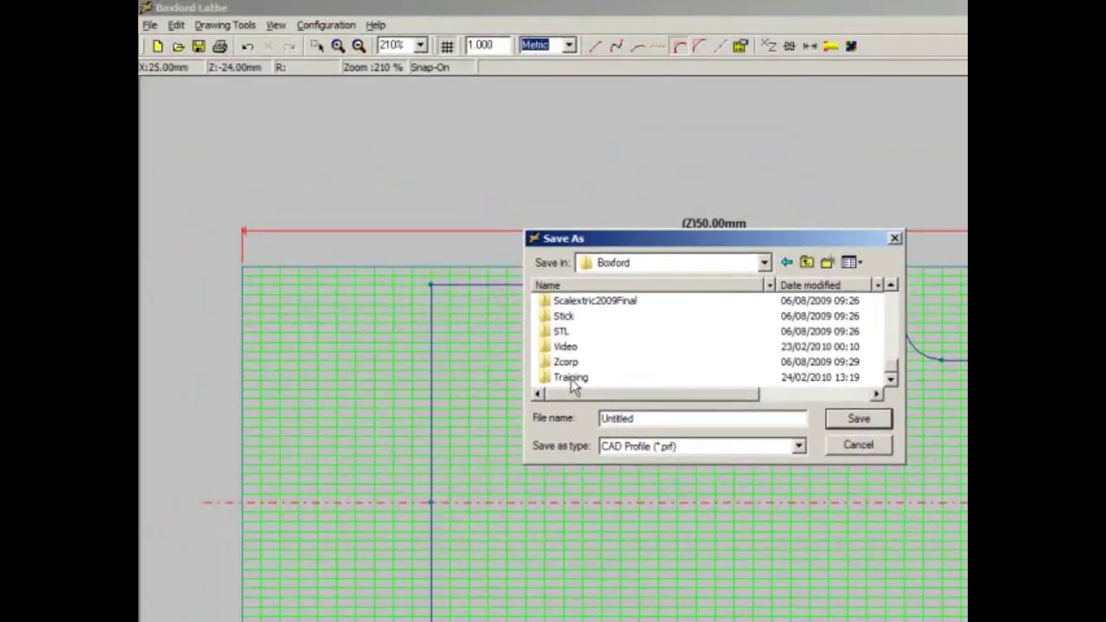
double_click(572, 379)
Save the profile under the name Vid02
click(560, 303)
click(652, 419)
key(BackSpace)
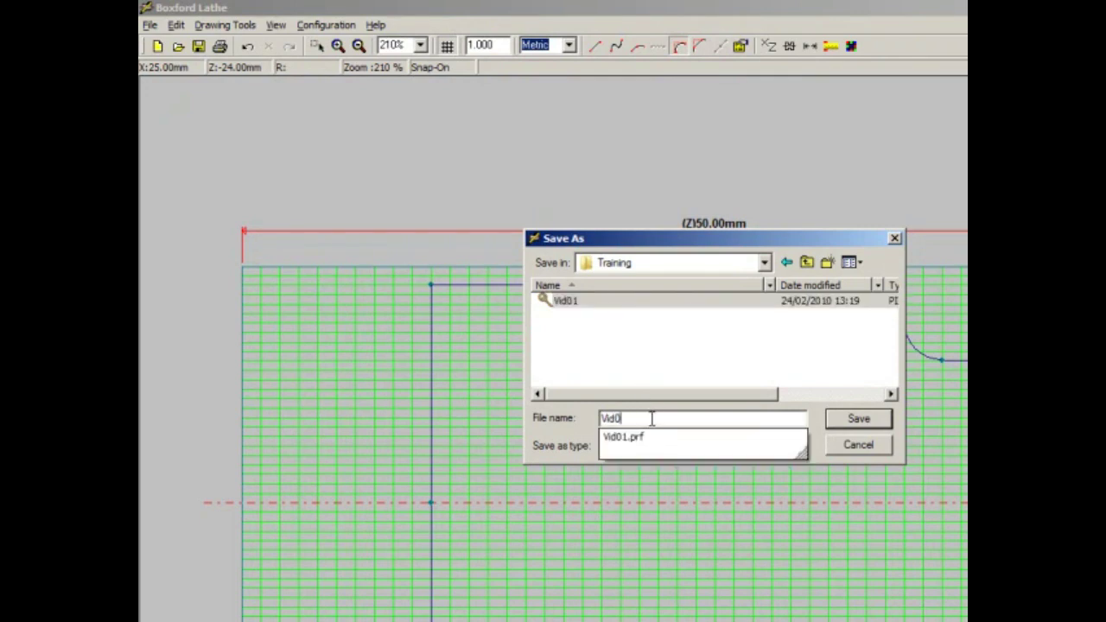
text(2)
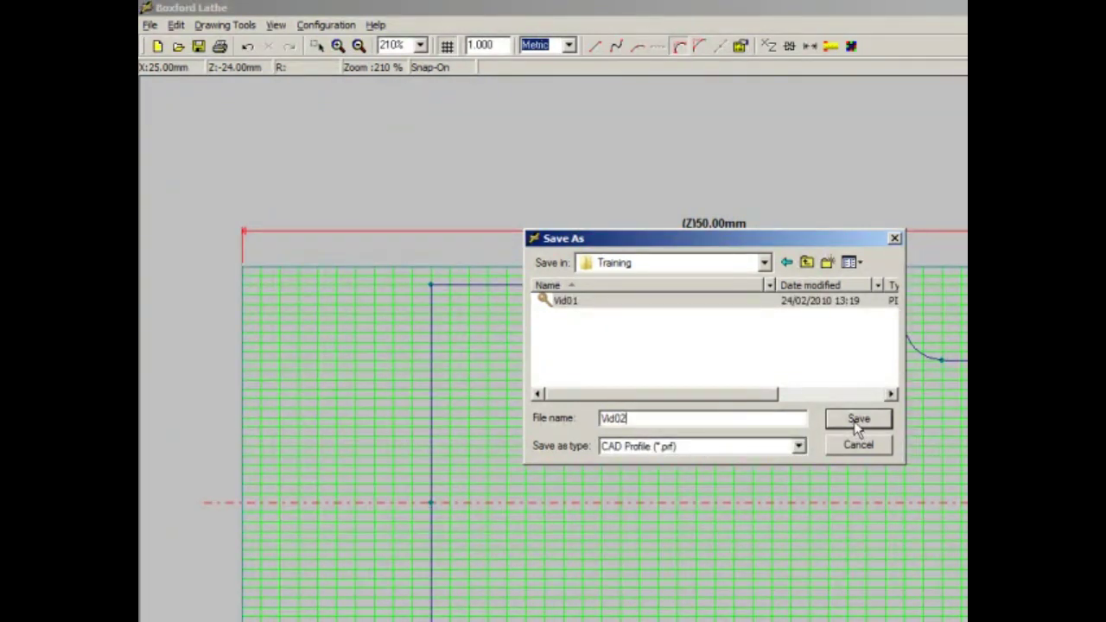
click(857, 420)
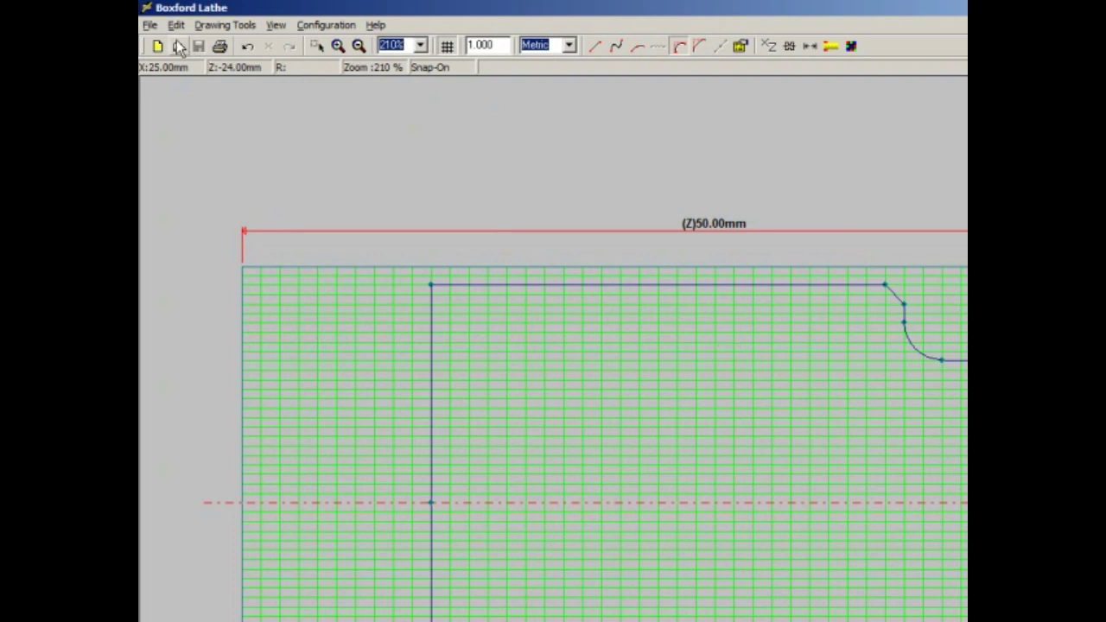
click(149, 25)
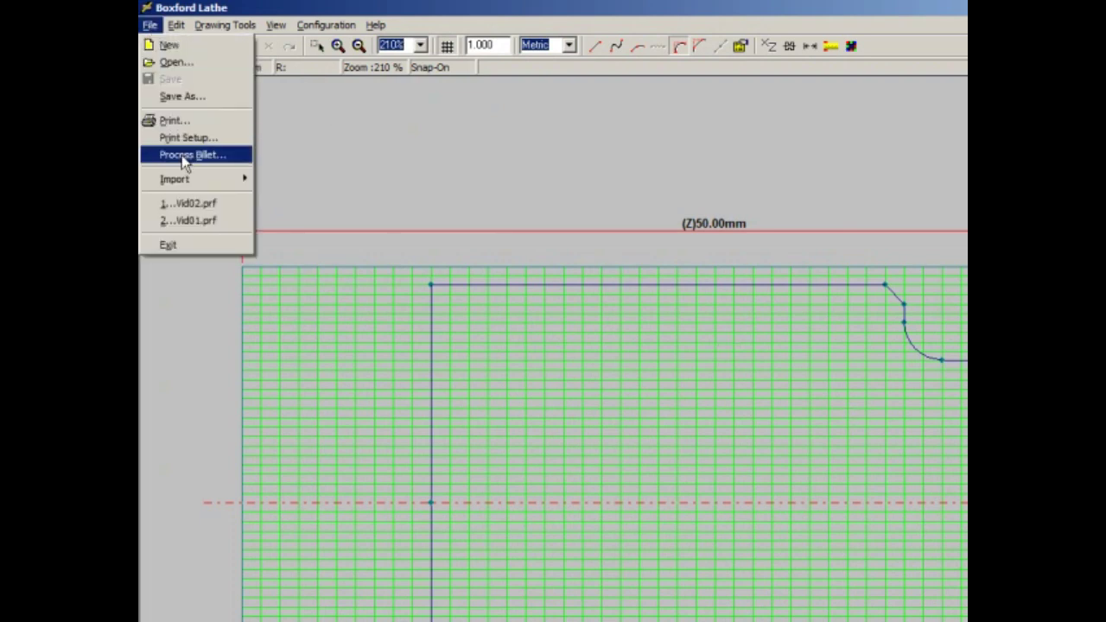
Process the 25 × 50 mm mild steel billet and save the G-code as Vid02
click(184, 161)
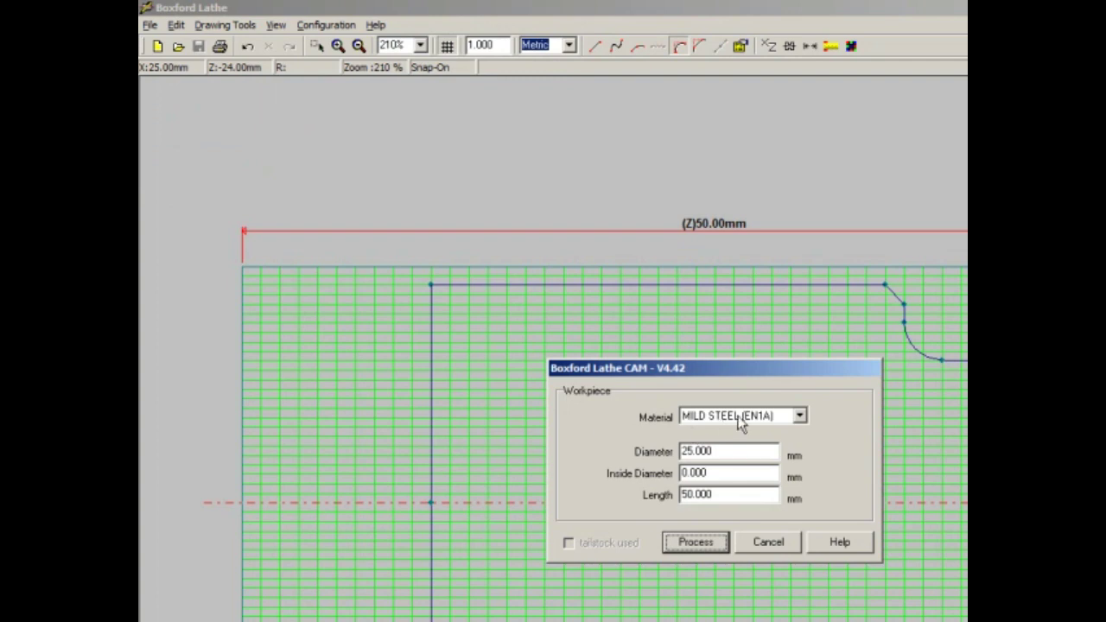
click(703, 544)
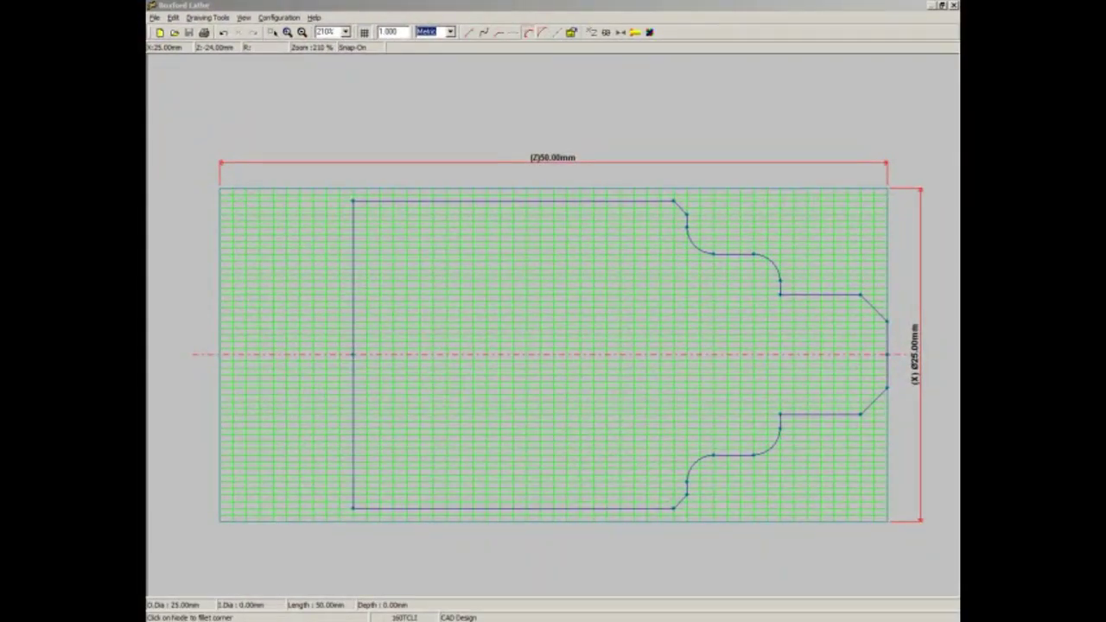
key(ctrl+s)
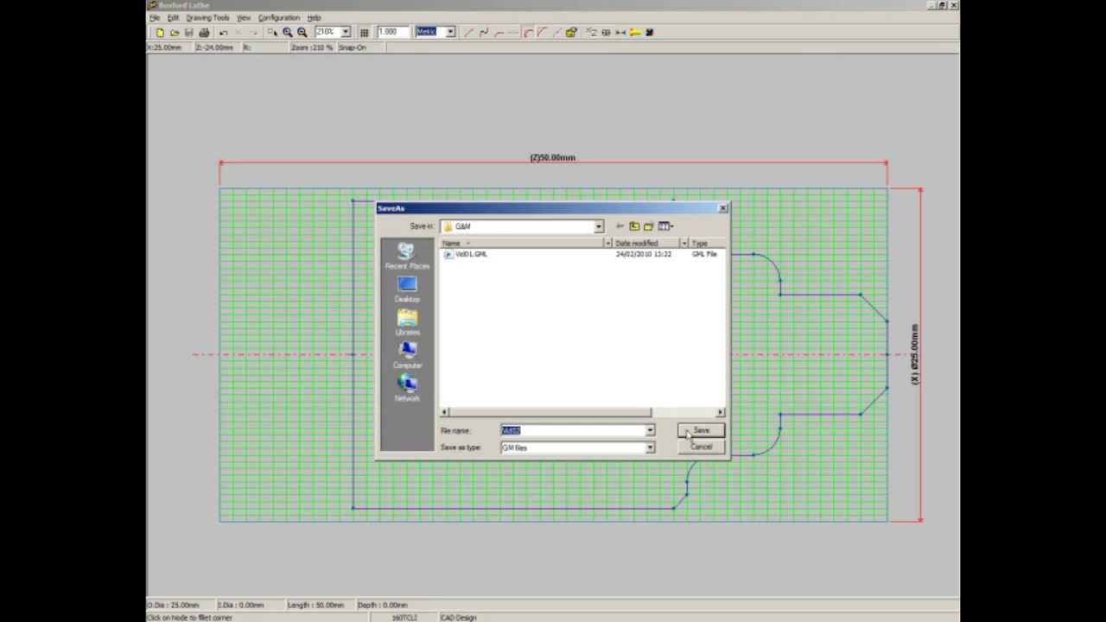
click(688, 434)
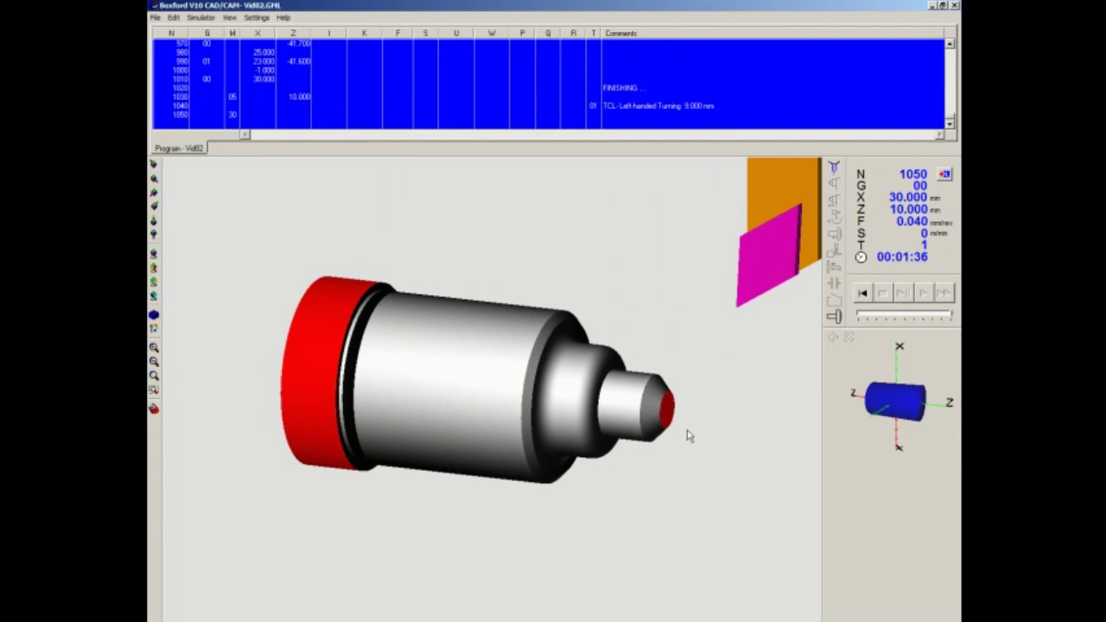
Rewind the simulation, run it at slower speed to the finished part, then close it
click(863, 294)
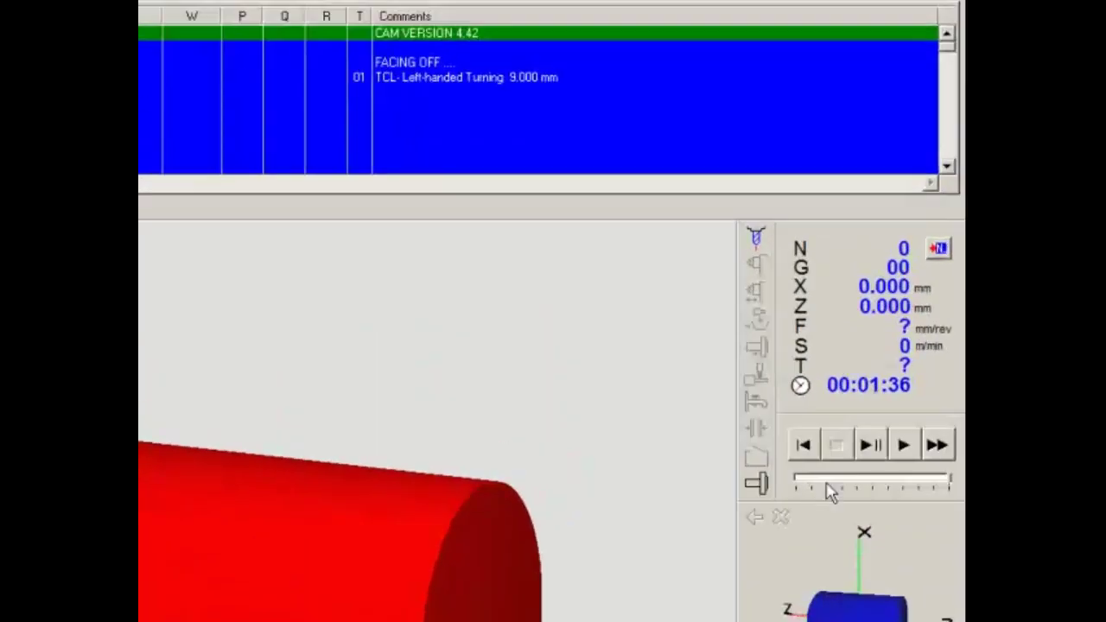
drag(939, 579, 790, 579)
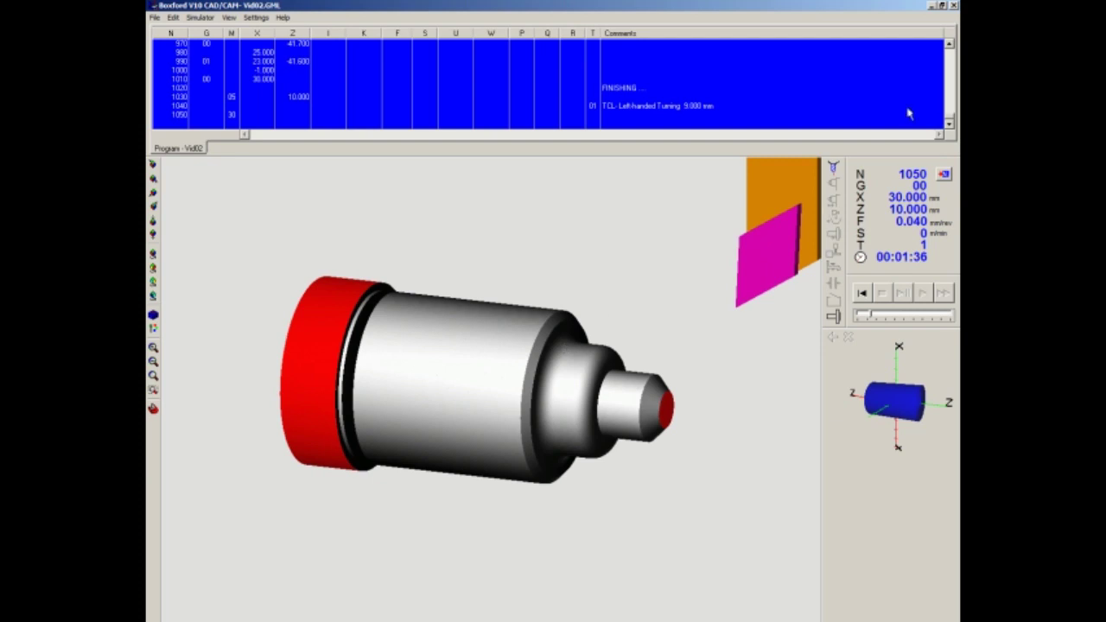
click(954, 6)
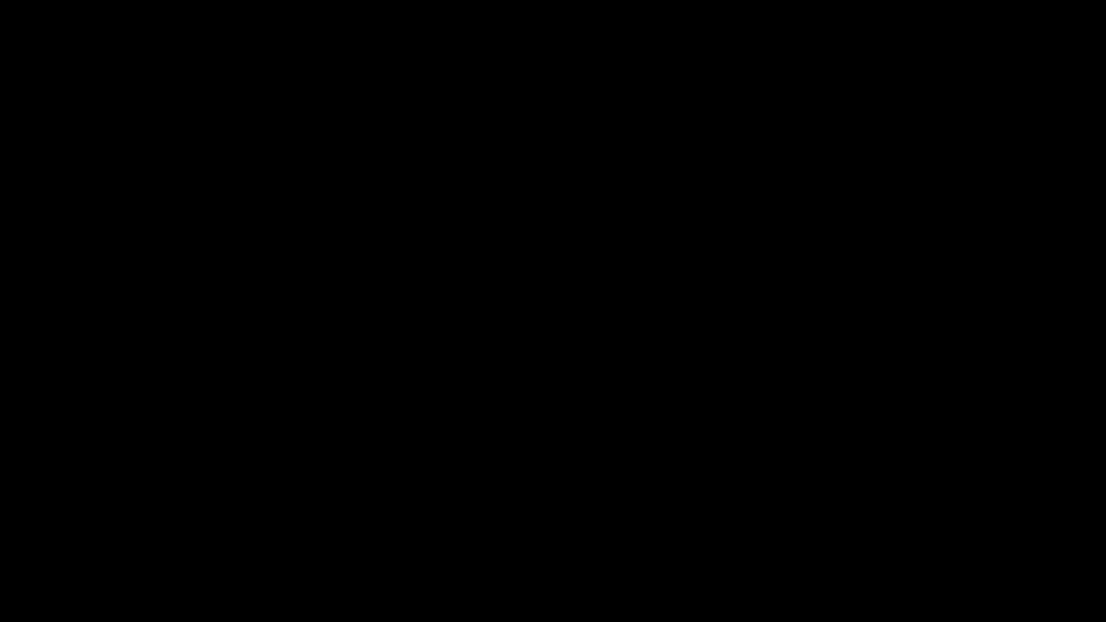